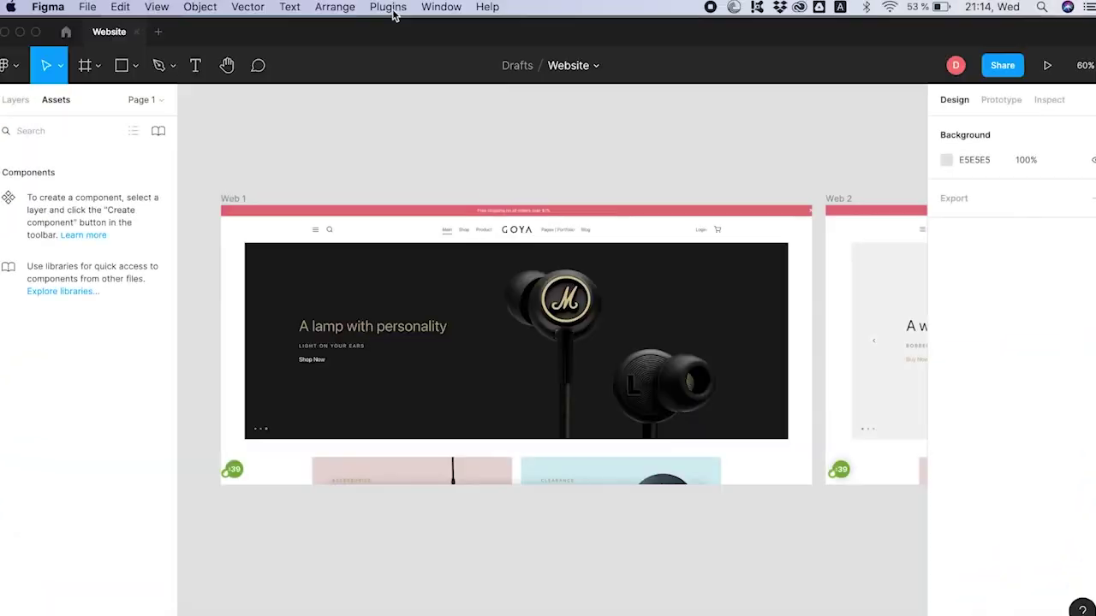
Install the Attention Insight plugin from the Community and return to the design file.
{"action": "left_click", "coordinate": [392, 8]}
{"action": "left_click", "coordinate": [416, 46]}
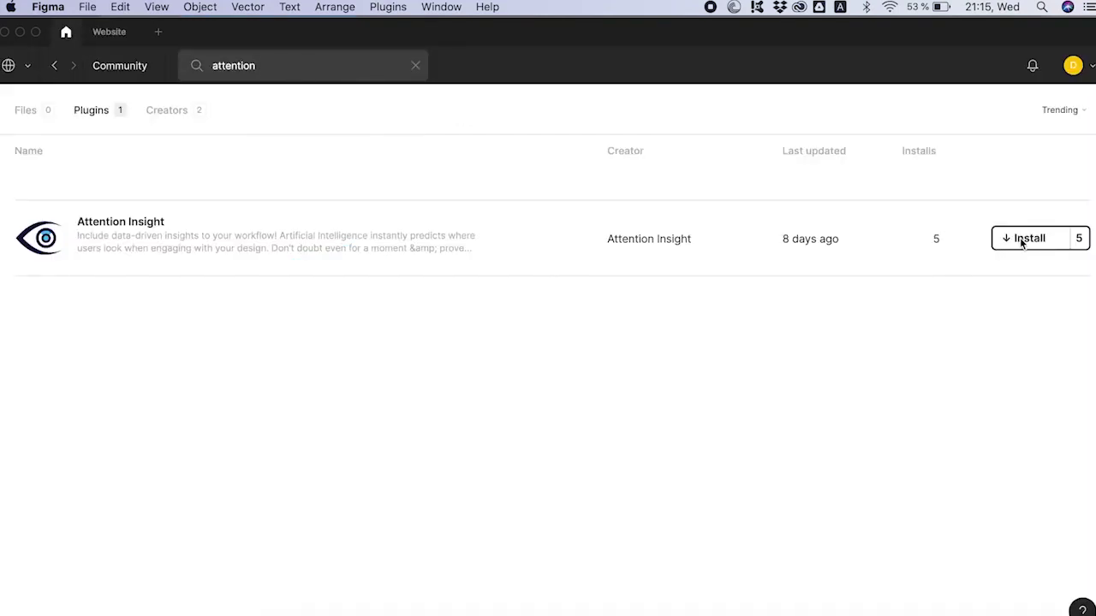
{"action": "left_click", "coordinate": [1022, 243]}
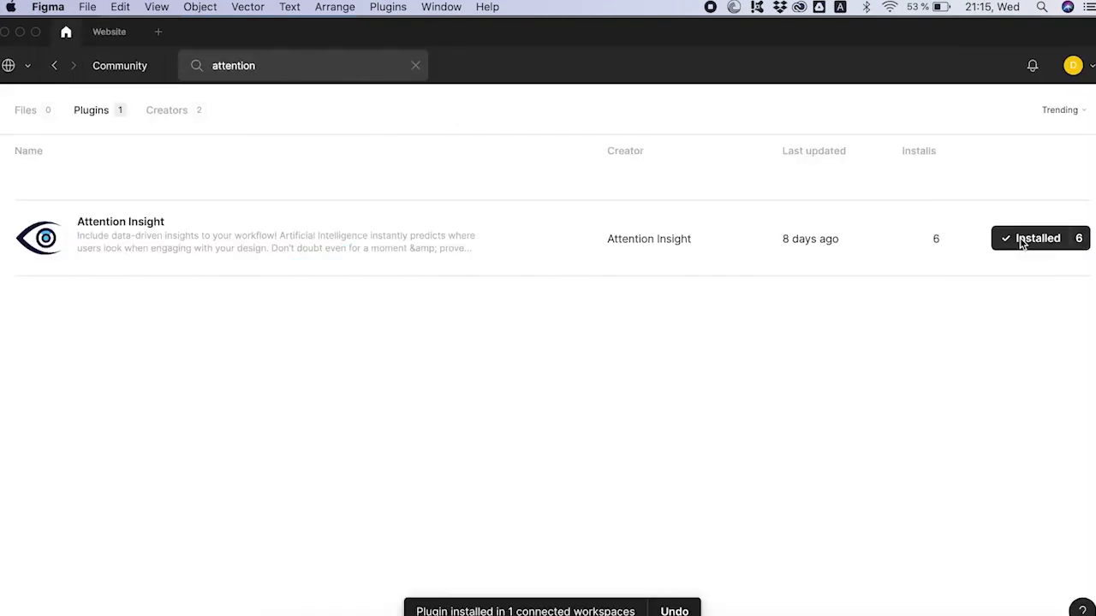
{"action": "left_click", "coordinate": [111, 34]}
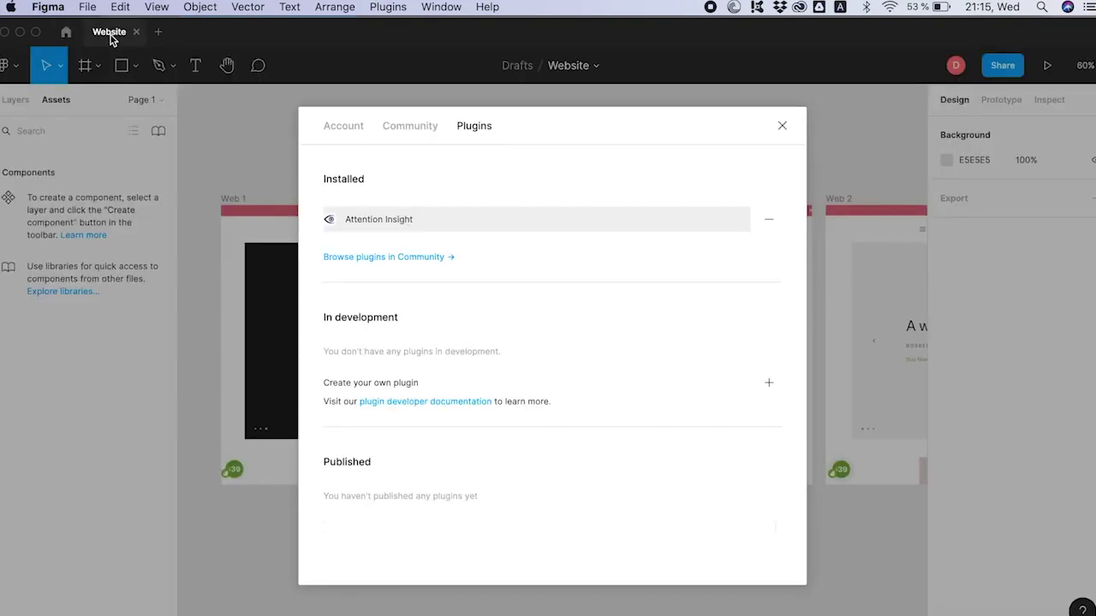
{"action": "left_click", "coordinate": [780, 126]}
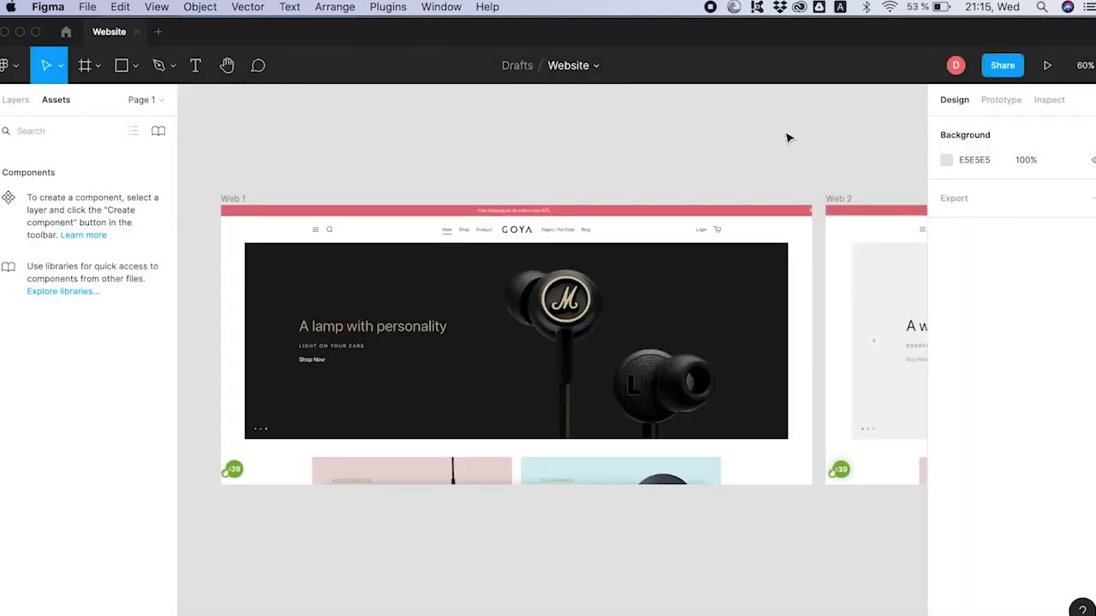
{"action": "left_click", "coordinate": [234, 199]}
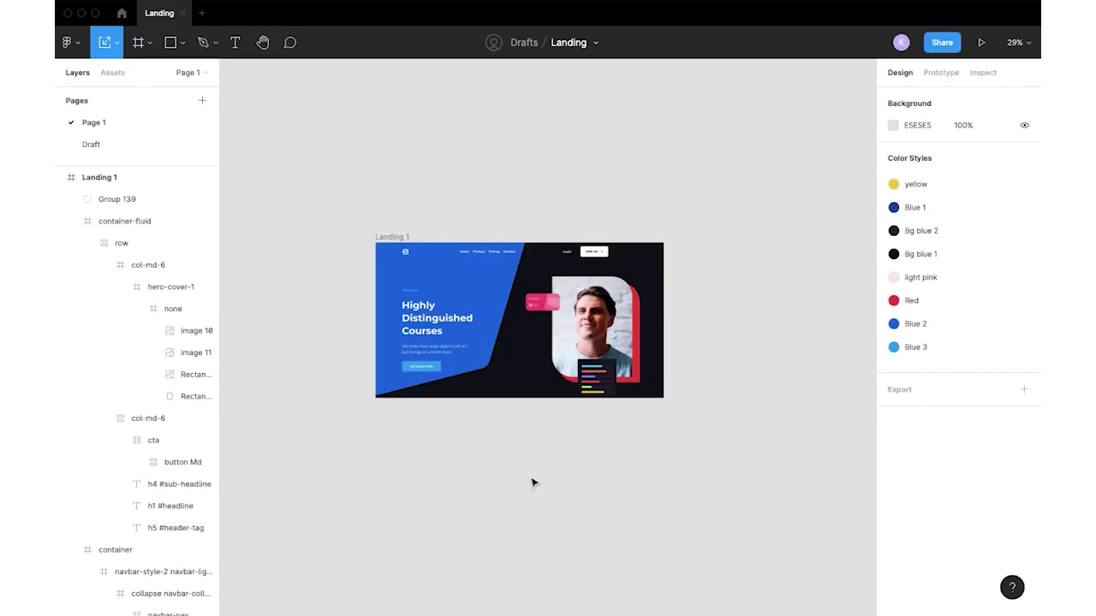
Run Attention Insight's Analyze Design on the Landing 1 frame, yielding 75% clarity.
{"action": "left_click", "coordinate": [394, 237]}
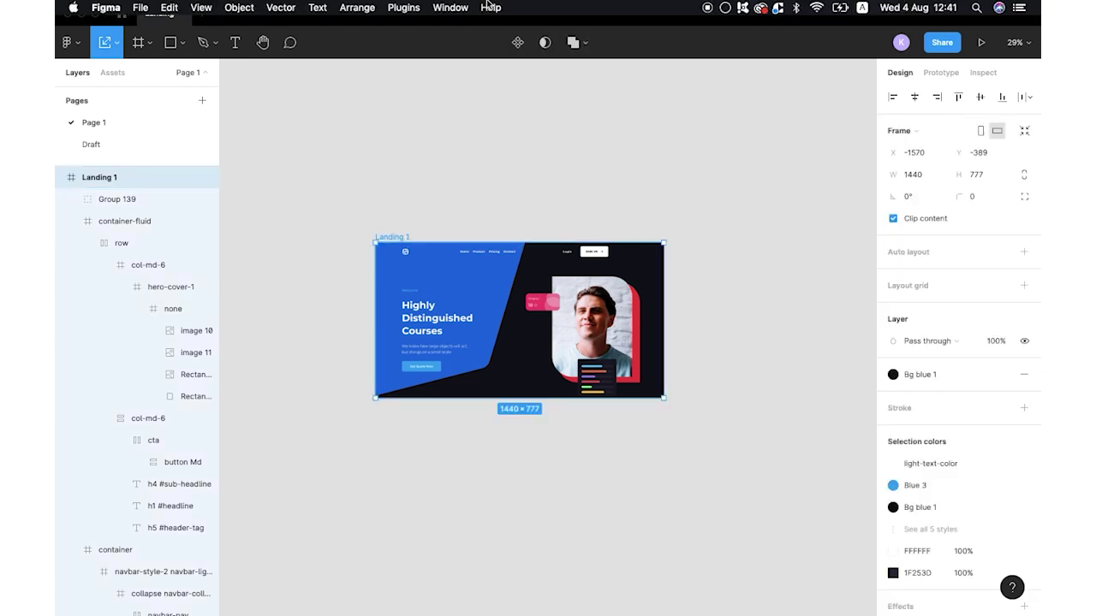
{"action": "left_click", "coordinate": [402, 9]}
{"action": "mouse_move", "coordinate": [406, 26]}
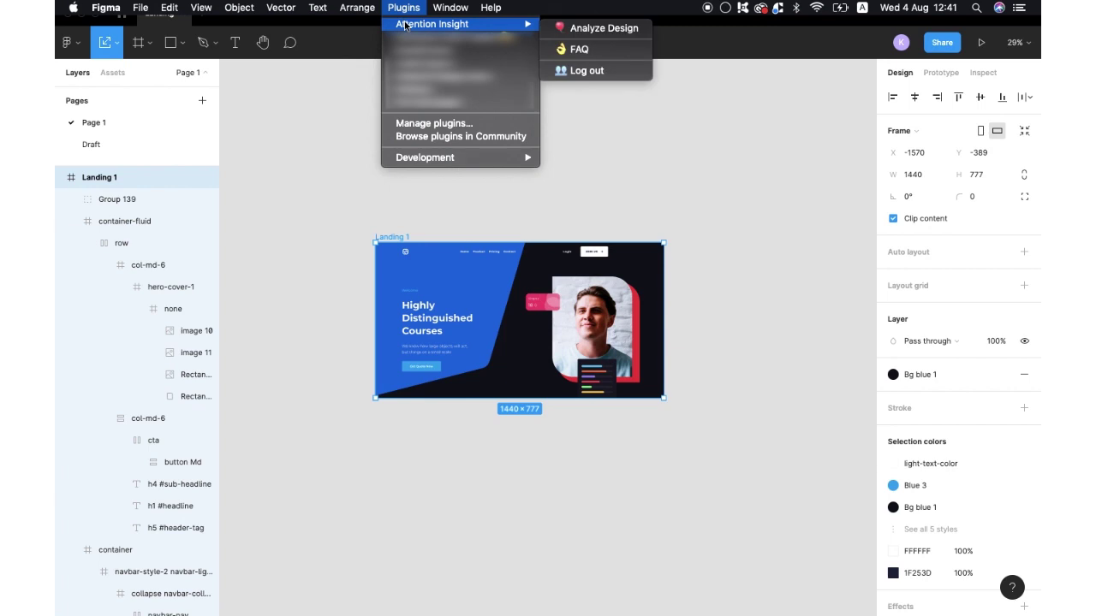
{"action": "left_click", "coordinate": [604, 29]}
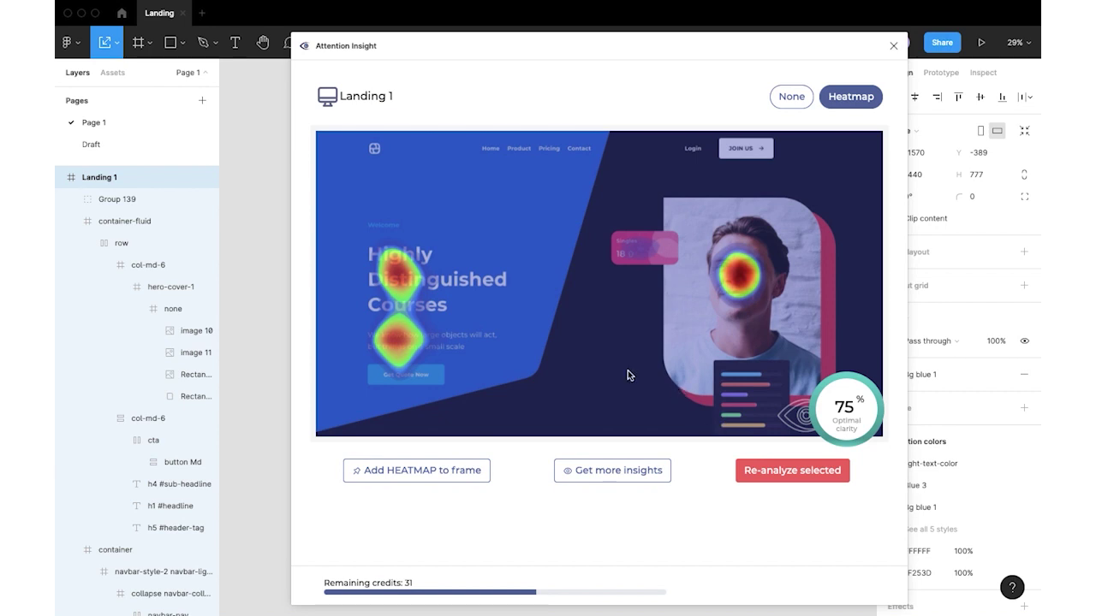
In the web analysis, outline the heading (28%), subheading 'te' (12%) and photo 'person' (31%) as areas.
{"action": "left_click", "coordinate": [642, 473]}
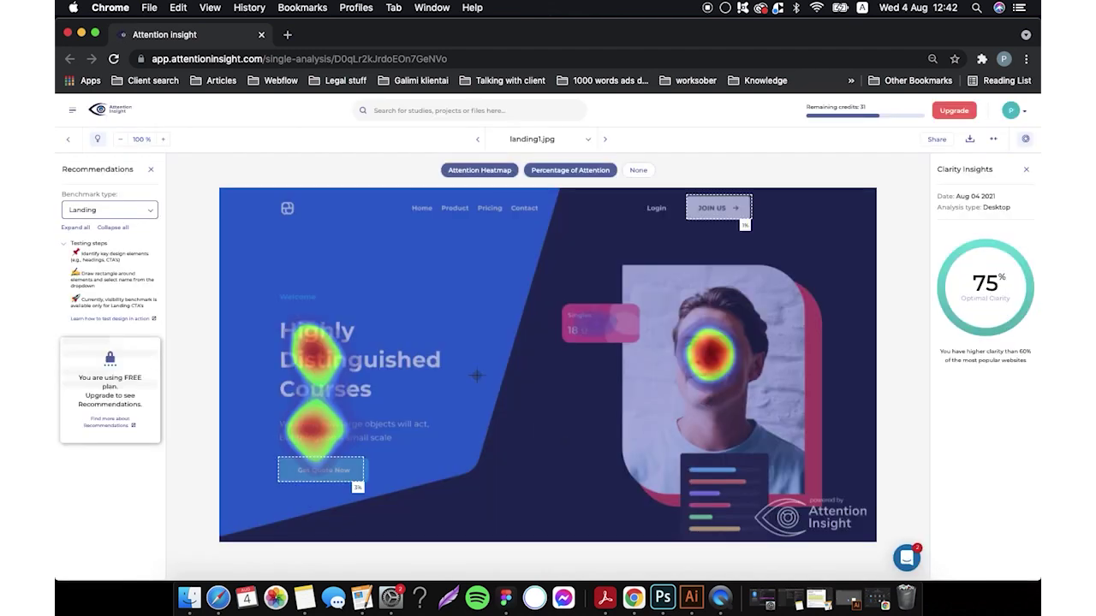
{"action": "left_click_drag", "start_coordinate": [273, 318], "coordinate": [468, 405]}
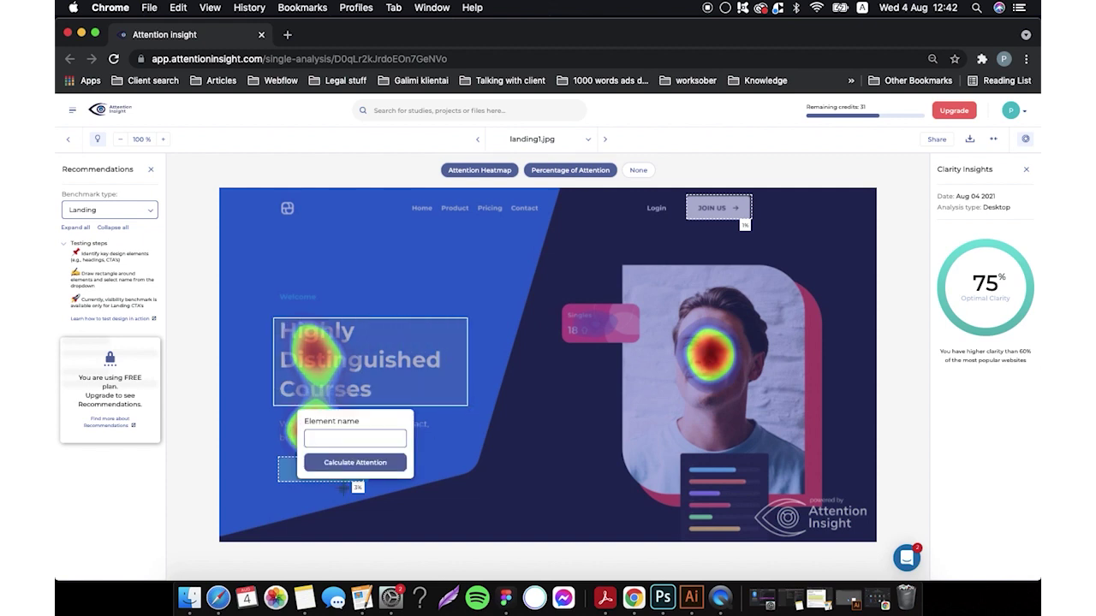
{"action": "left_click", "coordinate": [324, 474]}
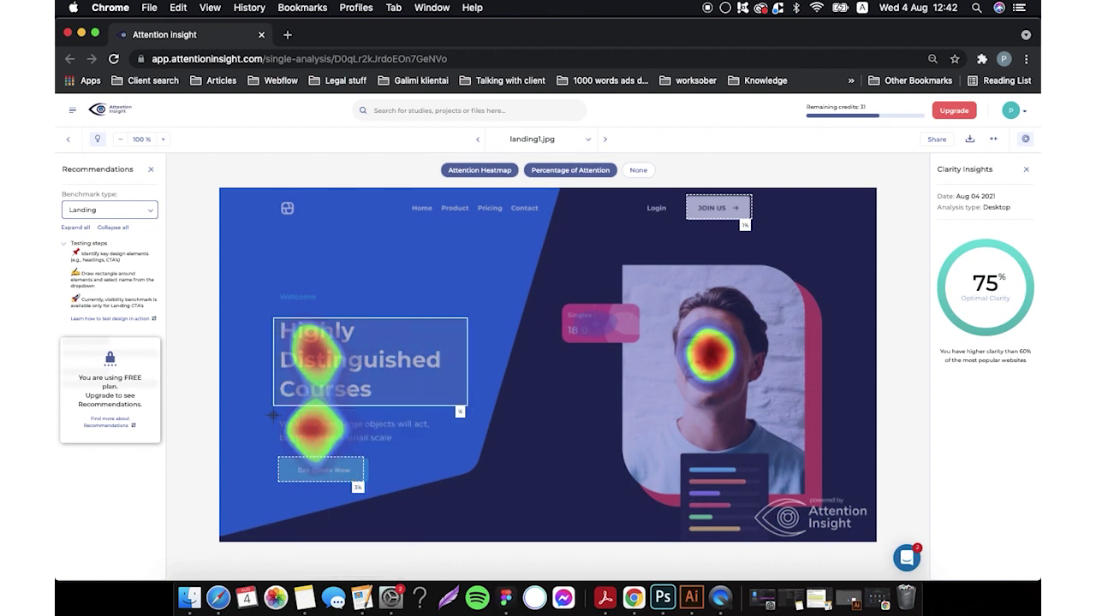
{"action": "left_click_drag", "start_coordinate": [274, 416], "coordinate": [449, 453]}
{"action": "type", "text": "text"}
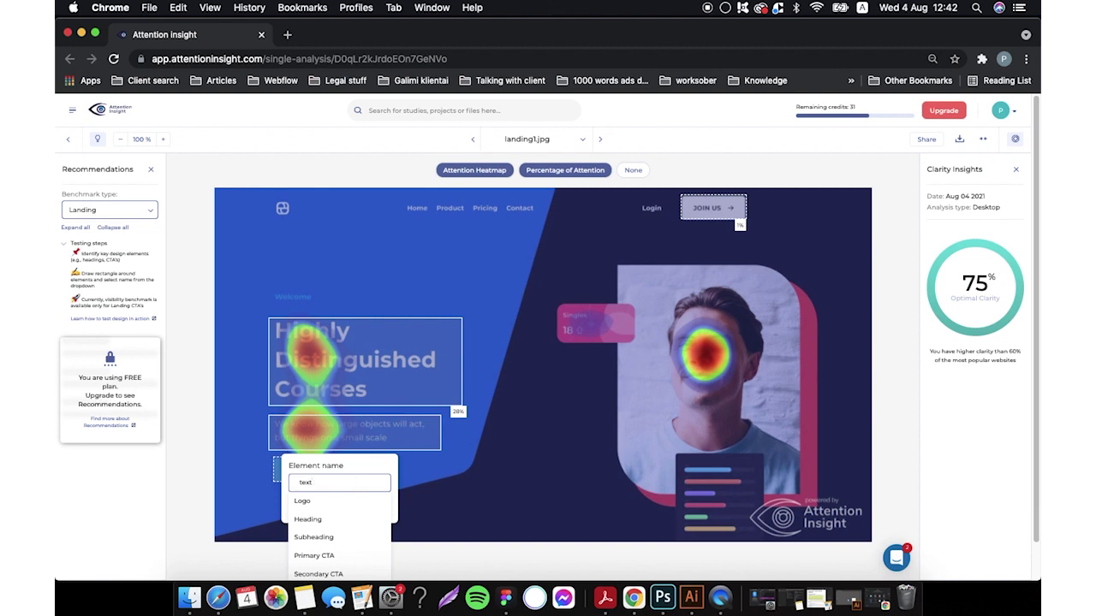
{"action": "key", "text": "Return"}
{"action": "mouse_move", "coordinate": [610, 258]}
{"action": "left_mouse_down"}
{"action": "mouse_move", "coordinate": [643, 316]}
{"action": "mouse_move", "coordinate": [834, 518]}
{"action": "mouse_move", "coordinate": [827, 511]}
{"action": "left_mouse_up"}
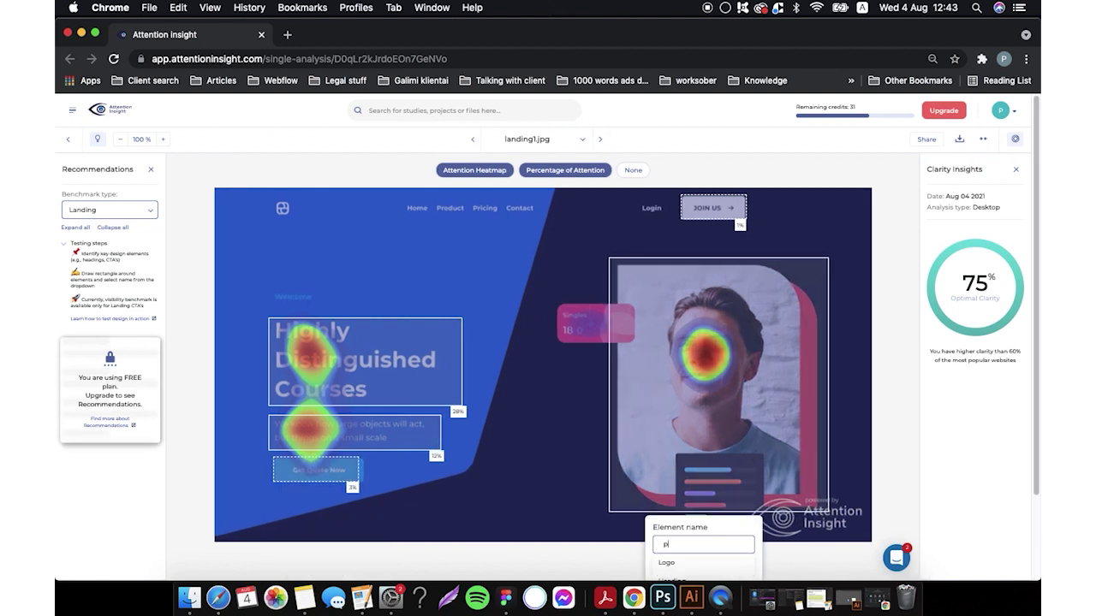
{"action": "type", "text": "person"}
{"action": "key", "text": "Return"}
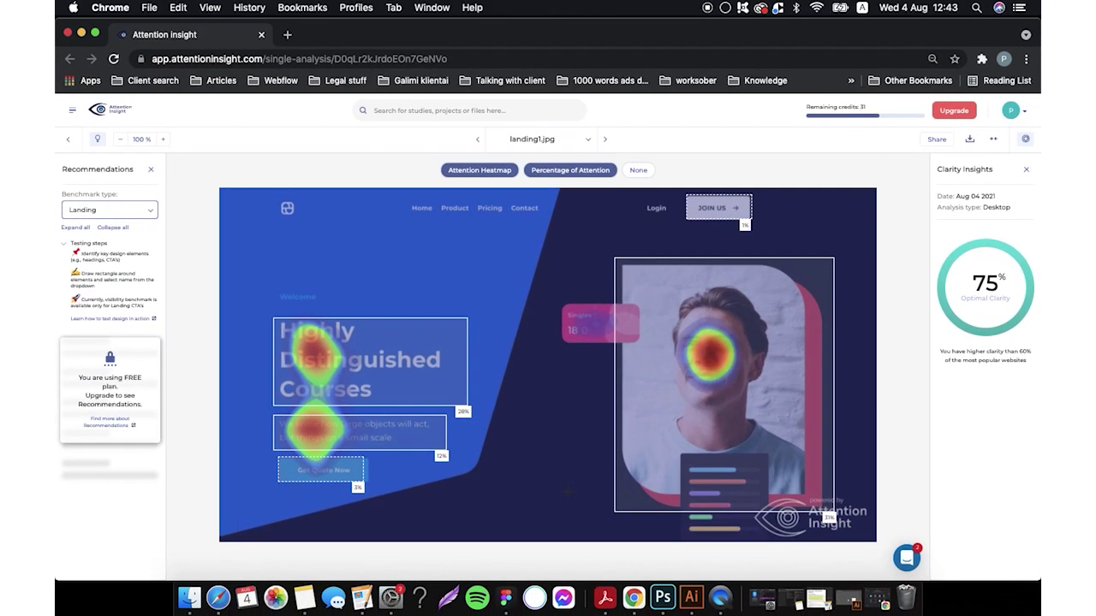
Duplicate the Landing 1 frame to its right as Landing 2 and bring it into view.
{"action": "left_click", "coordinate": [505, 597]}
{"action": "left_click", "coordinate": [678, 449]}
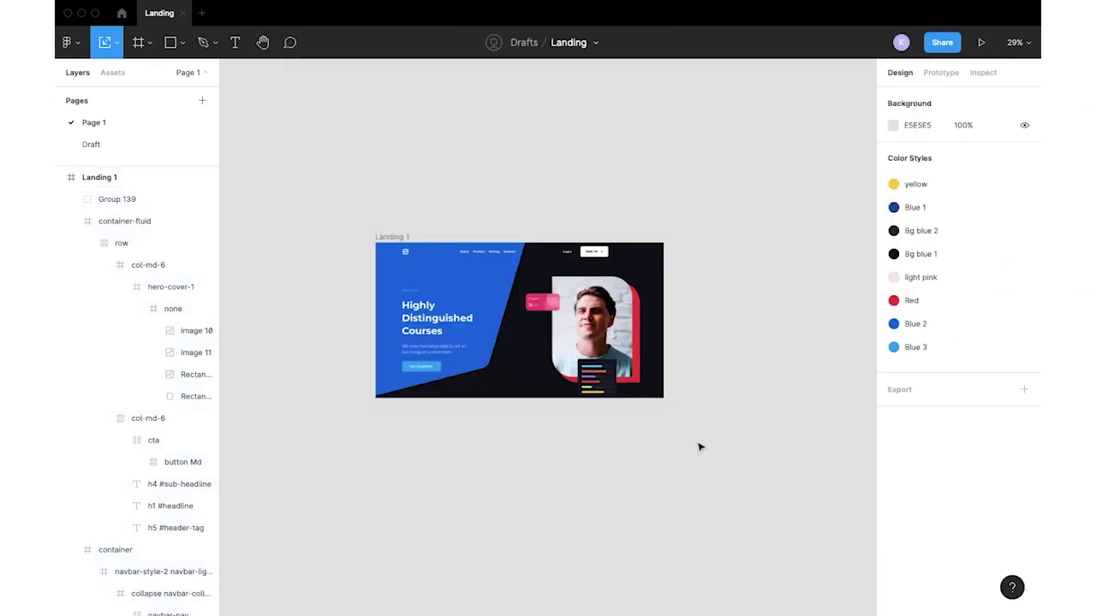
{"action": "scroll", "coordinate": [701, 449], "scroll_direction": "right", "scroll_amount": 2}
{"action": "left_click_drag", "start_coordinate": [317, 248], "coordinate": [638, 257]}
{"action": "left_click", "coordinate": [721, 203]}
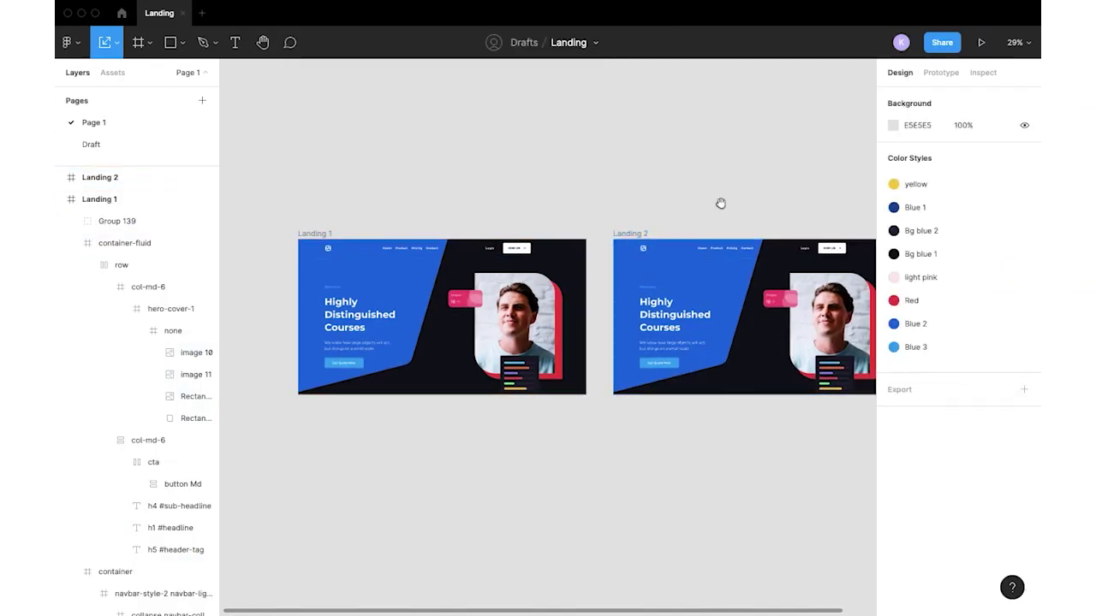
{"action": "scroll", "coordinate": [617, 342], "scroll_direction": "right", "scroll_amount": 3}
{"action": "left_click", "coordinate": [613, 435]}
{"action": "left_click_drag", "start_coordinate": [617, 442], "coordinate": [569, 530]}
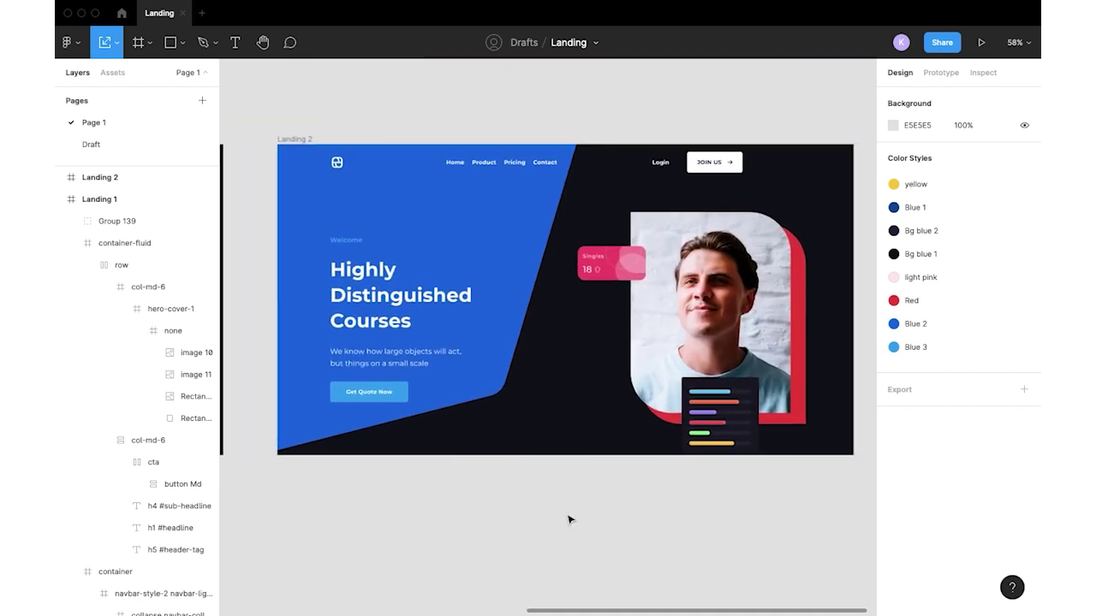
Make the Welcome text and Get Quote Now button yellow, with the button label Bg blue 2.
{"action": "left_click", "coordinate": [359, 240]}
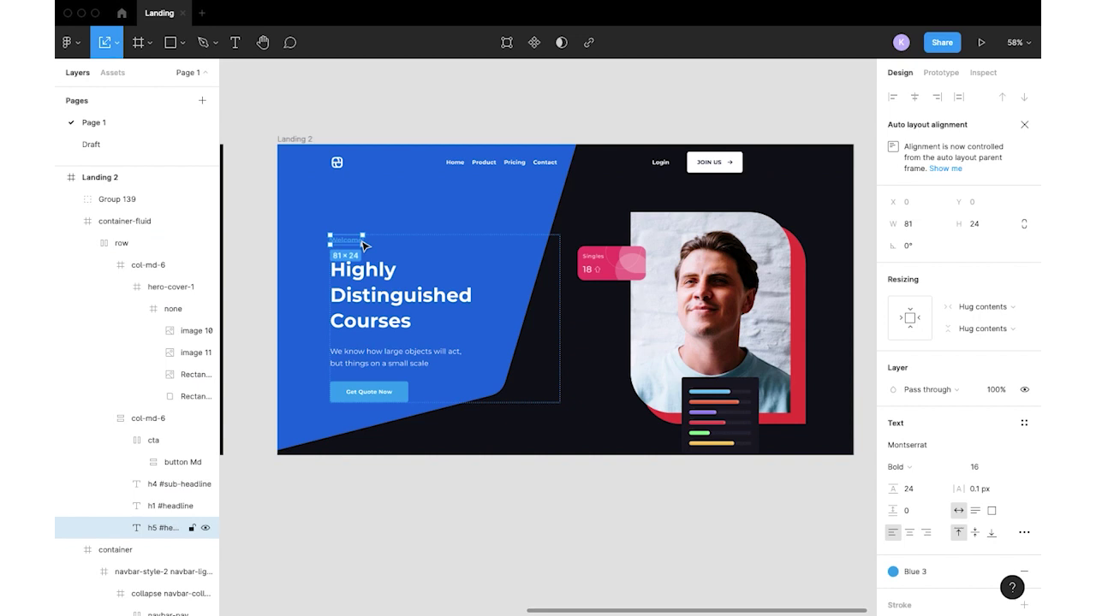
{"action": "left_click", "coordinate": [941, 571]}
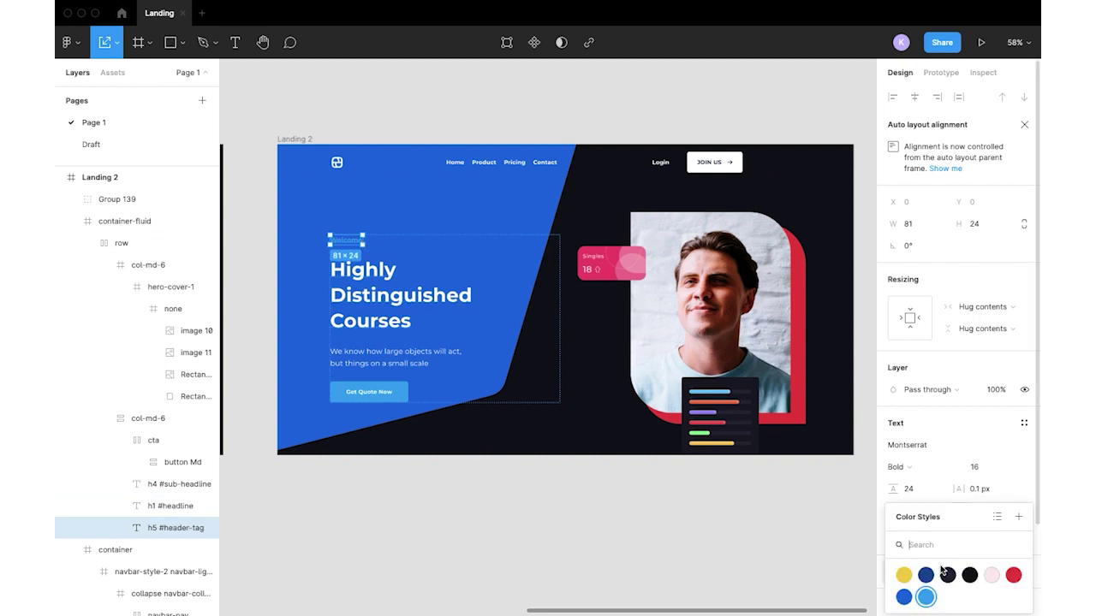
{"action": "left_click", "coordinate": [900, 578]}
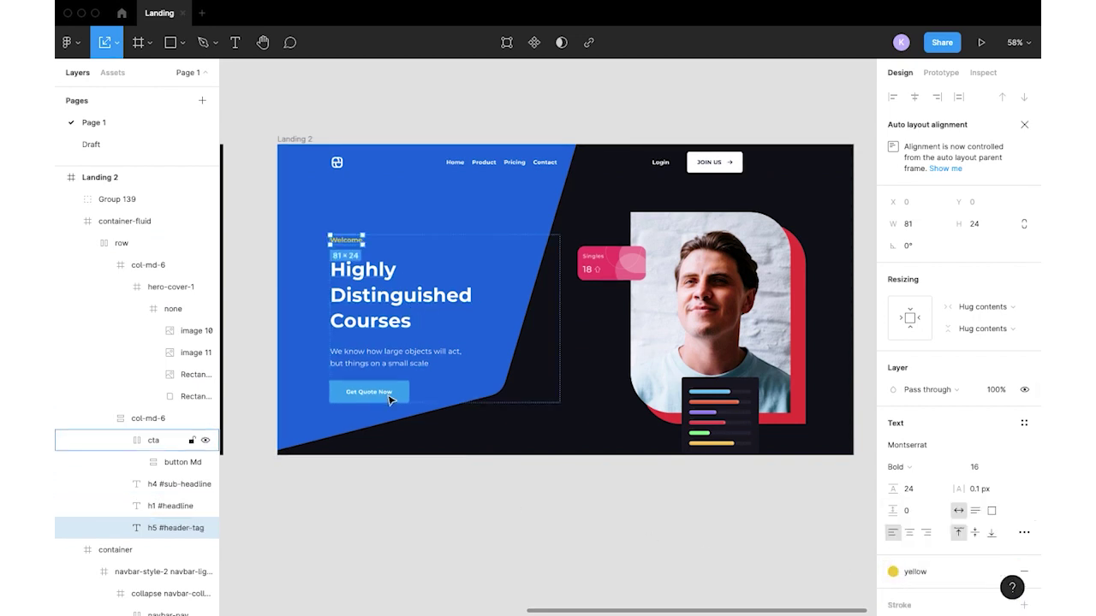
{"action": "double_click", "coordinate": [336, 393]}
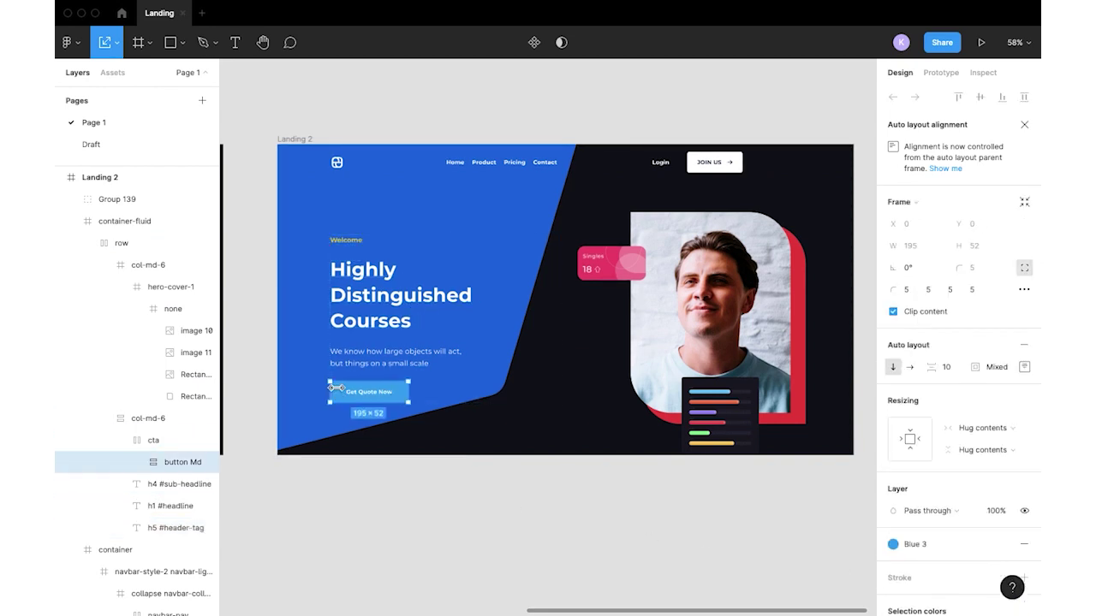
{"action": "left_click", "coordinate": [941, 543]}
{"action": "left_click", "coordinate": [904, 576]}
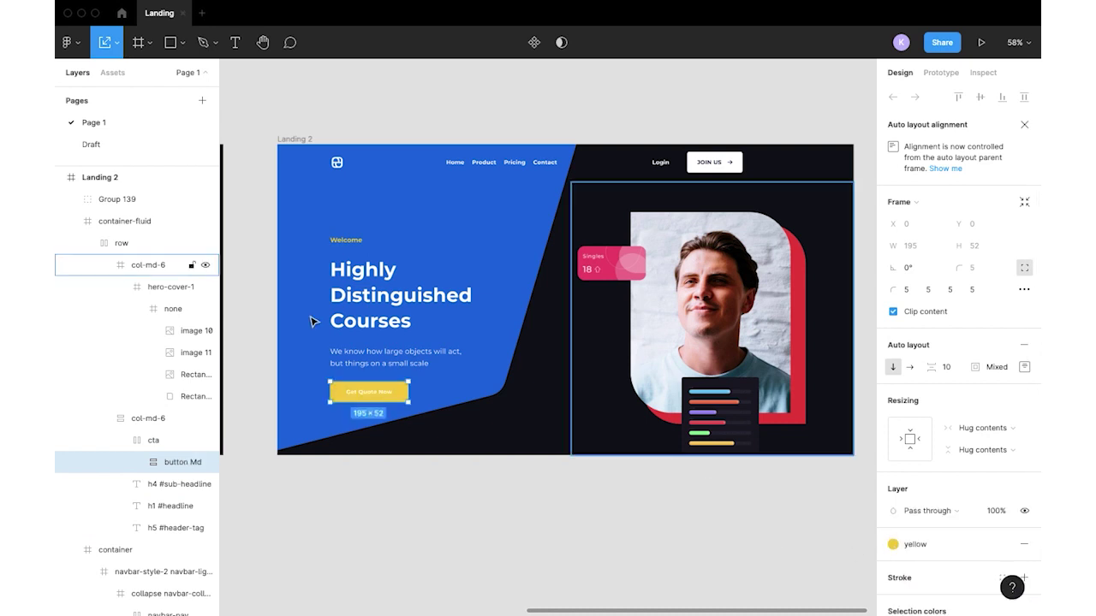
{"action": "double_click", "coordinate": [381, 392]}
{"action": "left_click", "coordinate": [1002, 571]}
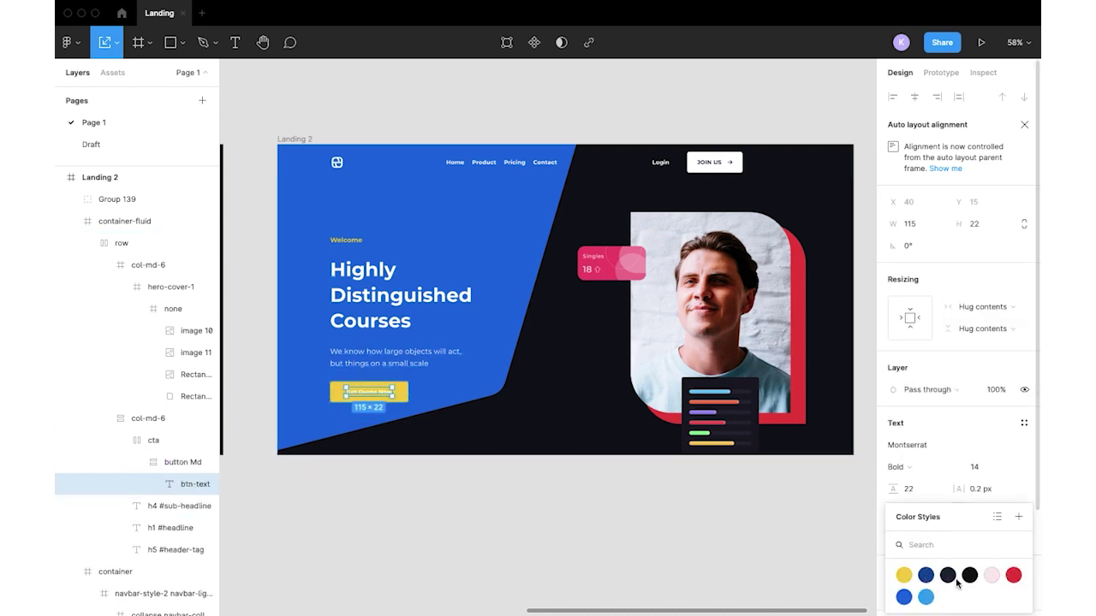
{"action": "left_click", "coordinate": [948, 571]}
Set the Highly Distinguished Courses headline to font size 58 with line height 80.
{"action": "left_click", "coordinate": [384, 280]}
{"action": "left_click", "coordinate": [975, 467]}
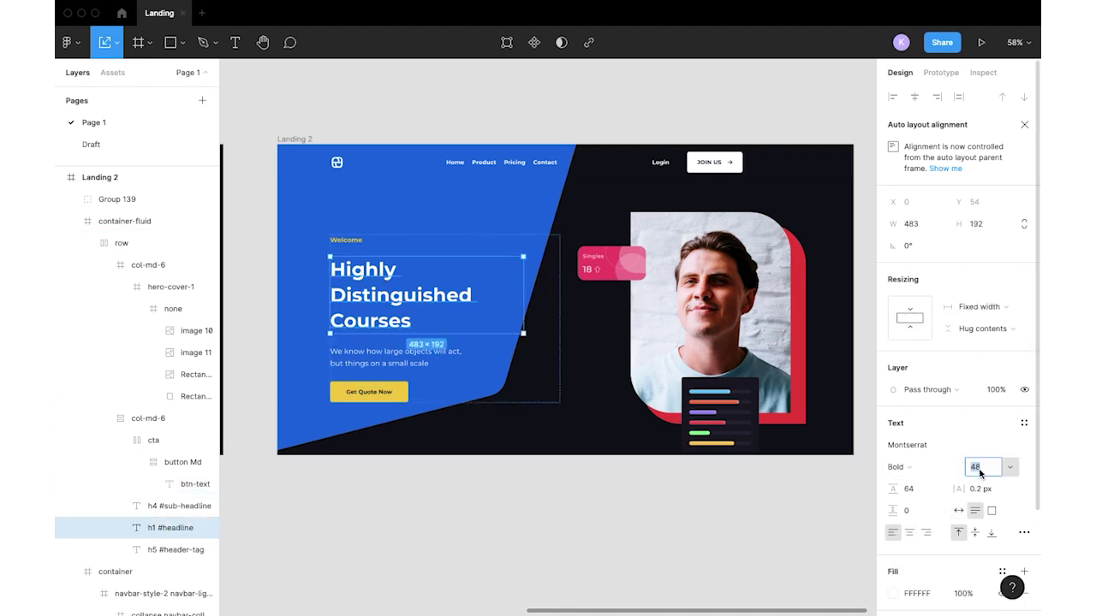
{"action": "type", "text": "58"}
{"action": "key", "text": "Return"}
{"action": "left_click", "coordinate": [912, 488]}
{"action": "type", "text": "80"}
{"action": "key", "text": "Return"}
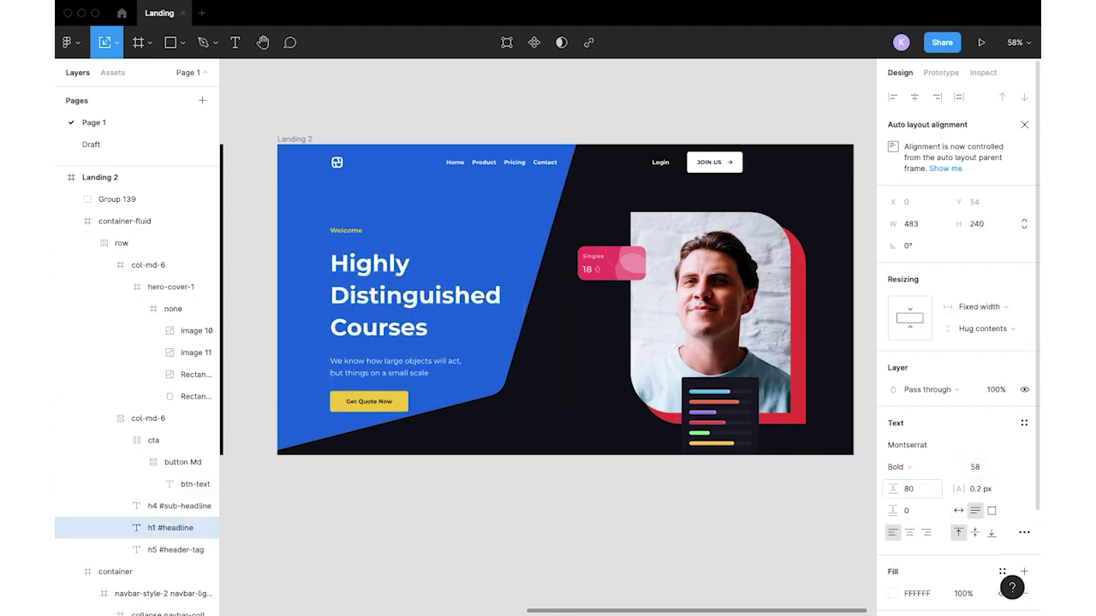
Set the sub-headline font size to 20.
{"action": "left_click", "coordinate": [401, 368]}
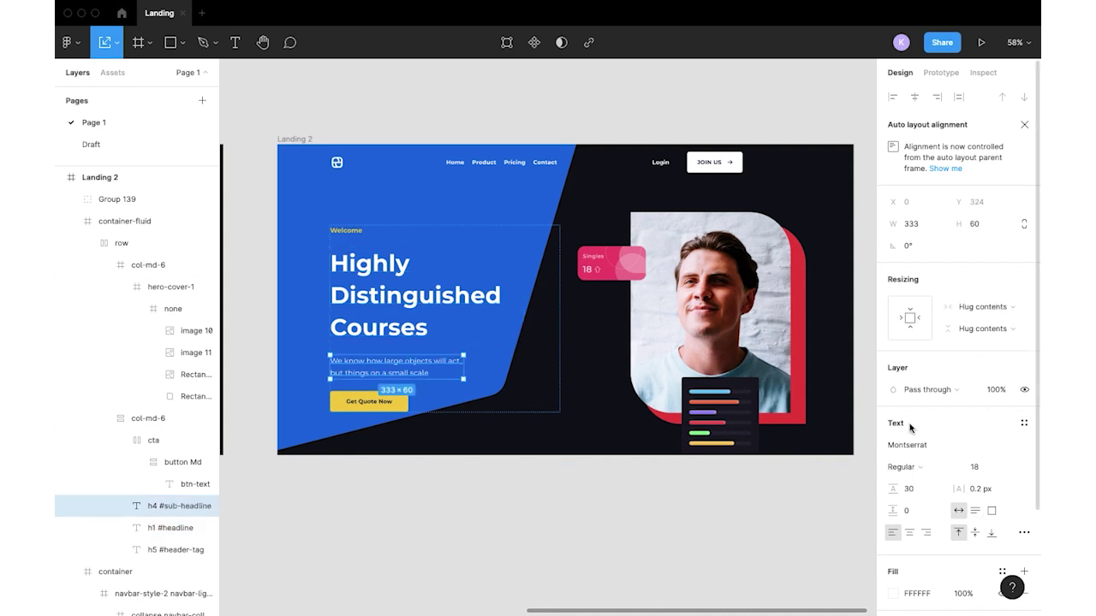
{"action": "left_click", "coordinate": [975, 466]}
{"action": "type", "text": "20"}
{"action": "key", "text": "Return"}
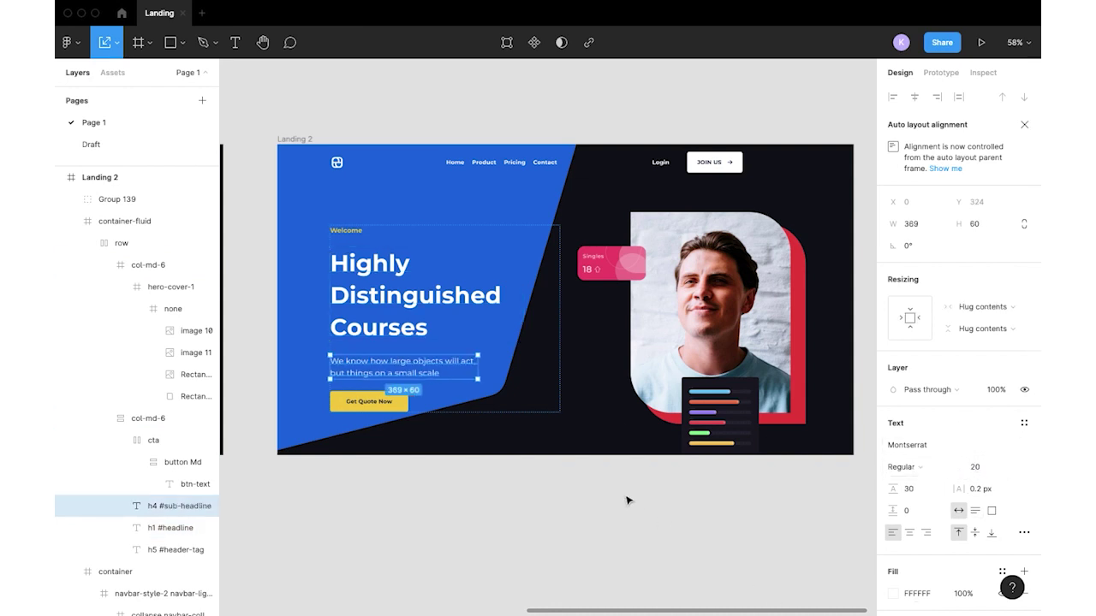
Recolour the red rectangle behind the photo to the light pink style.
{"action": "left_click", "coordinate": [709, 494]}
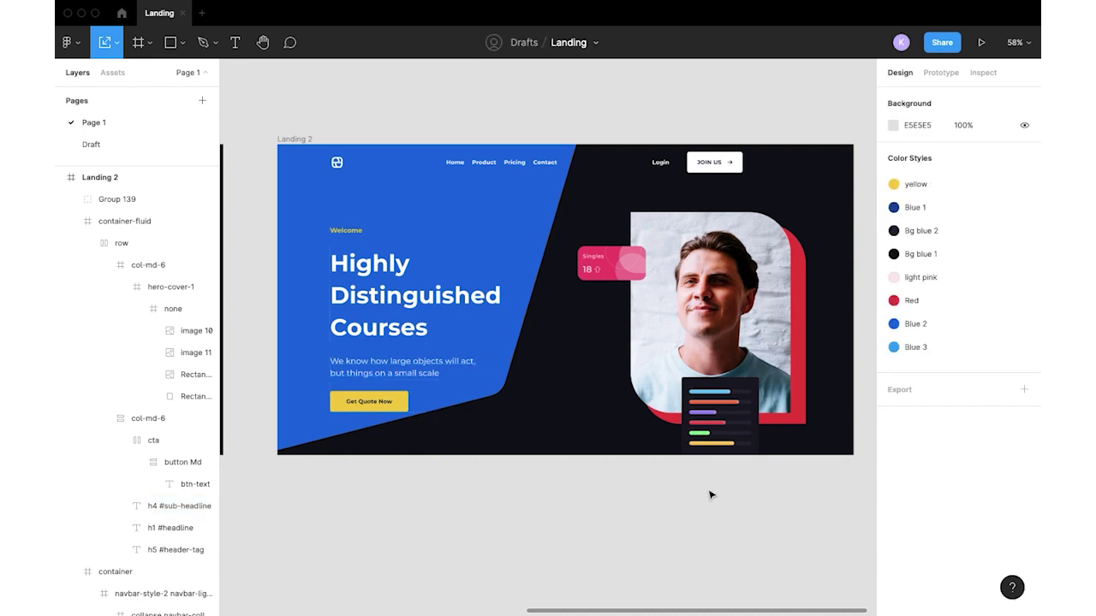
{"action": "scroll", "coordinate": [736, 492], "scroll_direction": "right", "scroll_amount": 2}
{"action": "left_click", "coordinate": [775, 317]}
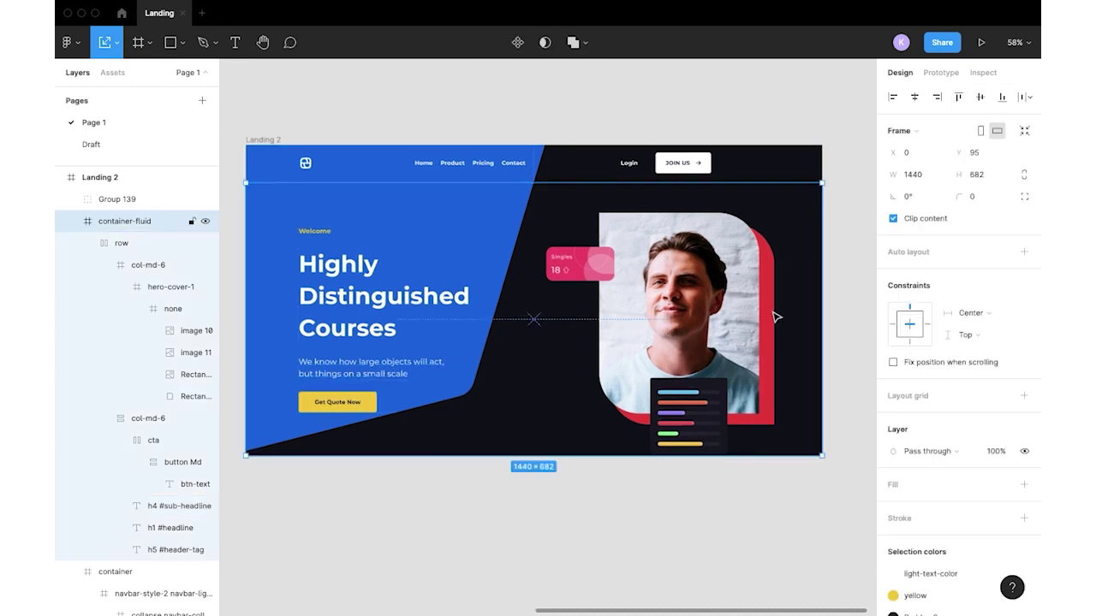
{"action": "left_click", "coordinate": [774, 315]}
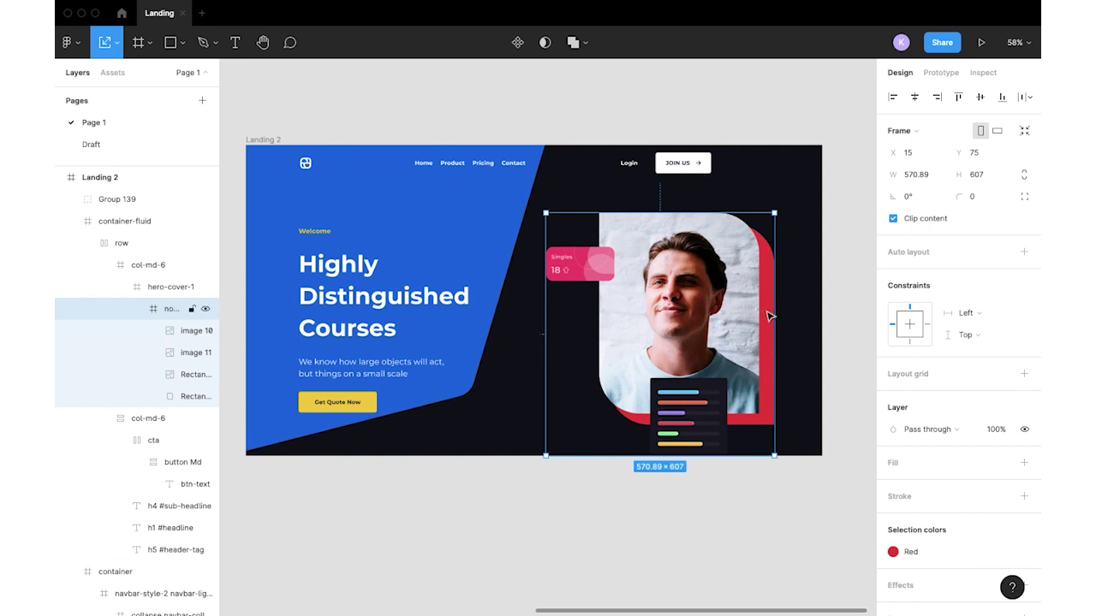
{"action": "left_click", "coordinate": [769, 316]}
{"action": "left_click", "coordinate": [929, 377]}
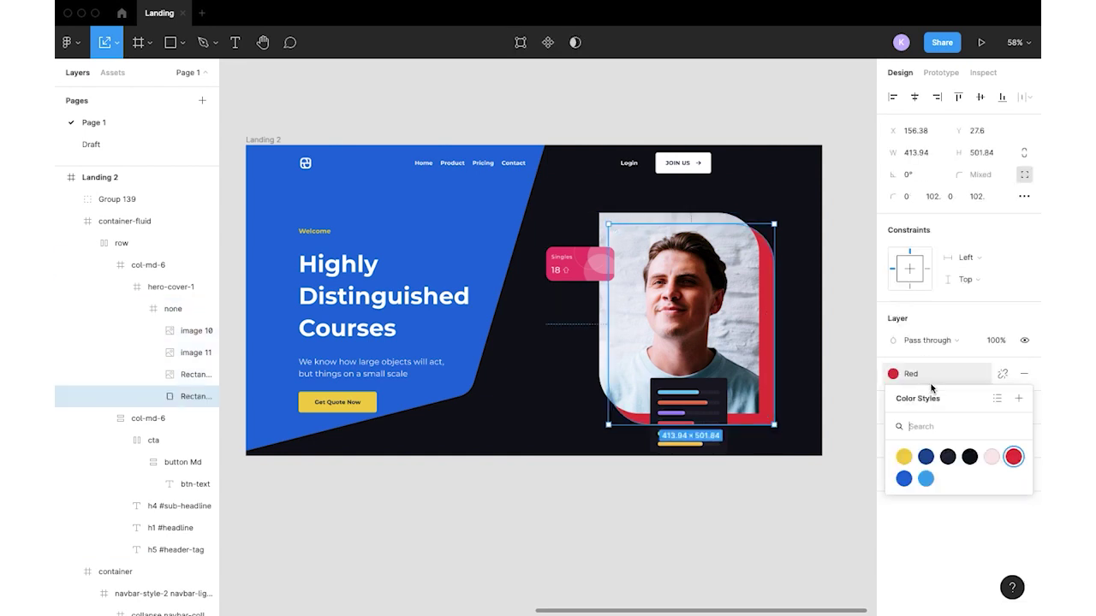
{"action": "left_click", "coordinate": [990, 461]}
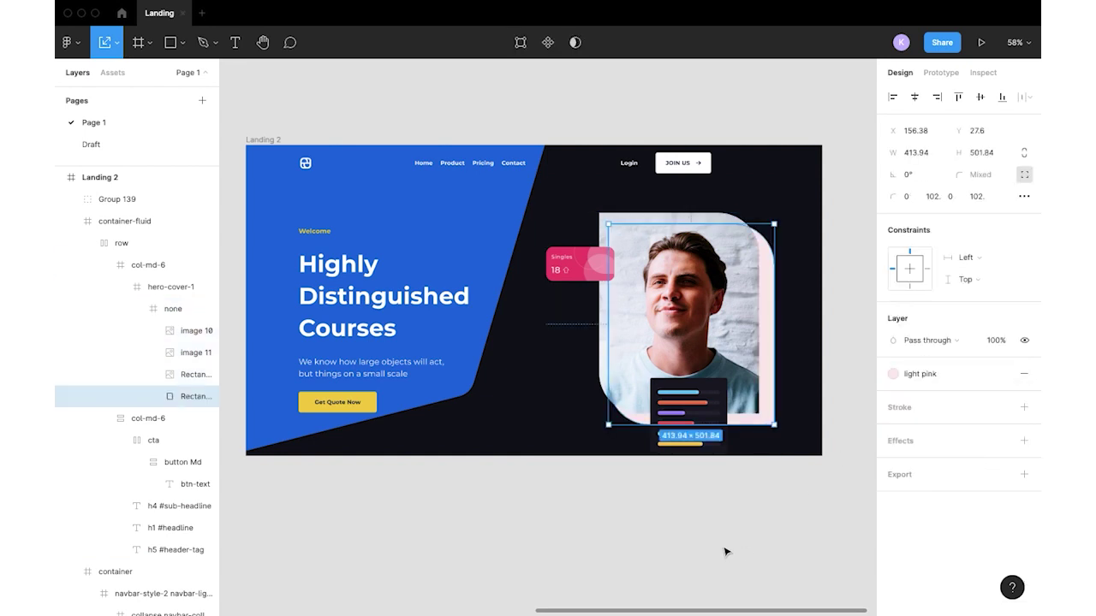
Set the Landing 2 frame background to Bg blue 2.
{"action": "key", "text": "Escape"}
{"action": "left_click", "coordinate": [941, 376]}
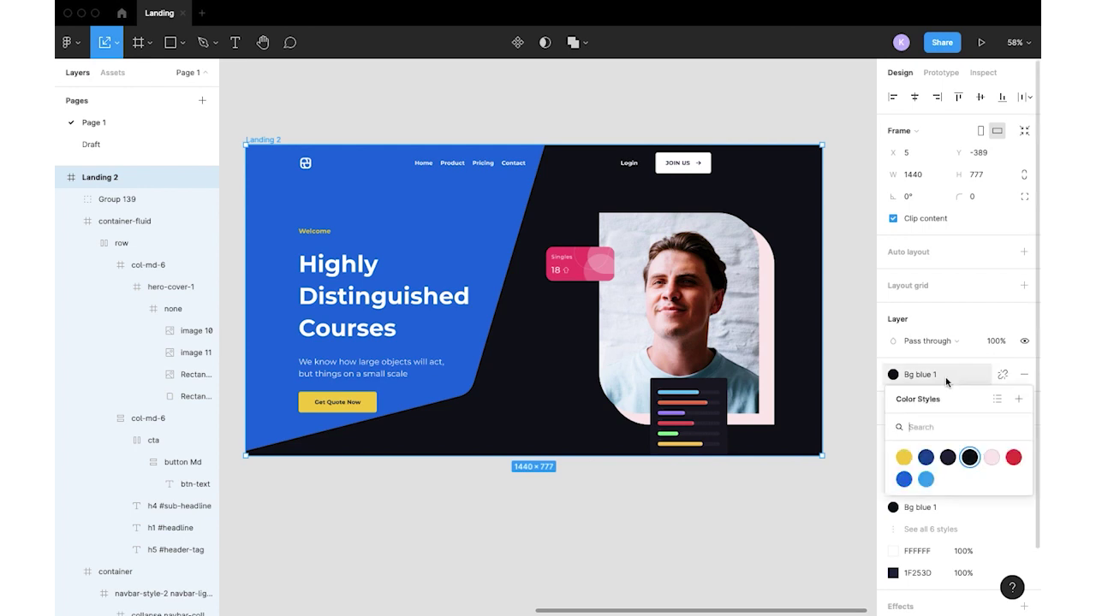
{"action": "key", "text": "Escape"}
Change the hero-shape-dark-3 shape from Blue 2 to Blue 1.
{"action": "left_click", "coordinate": [83, 561]}
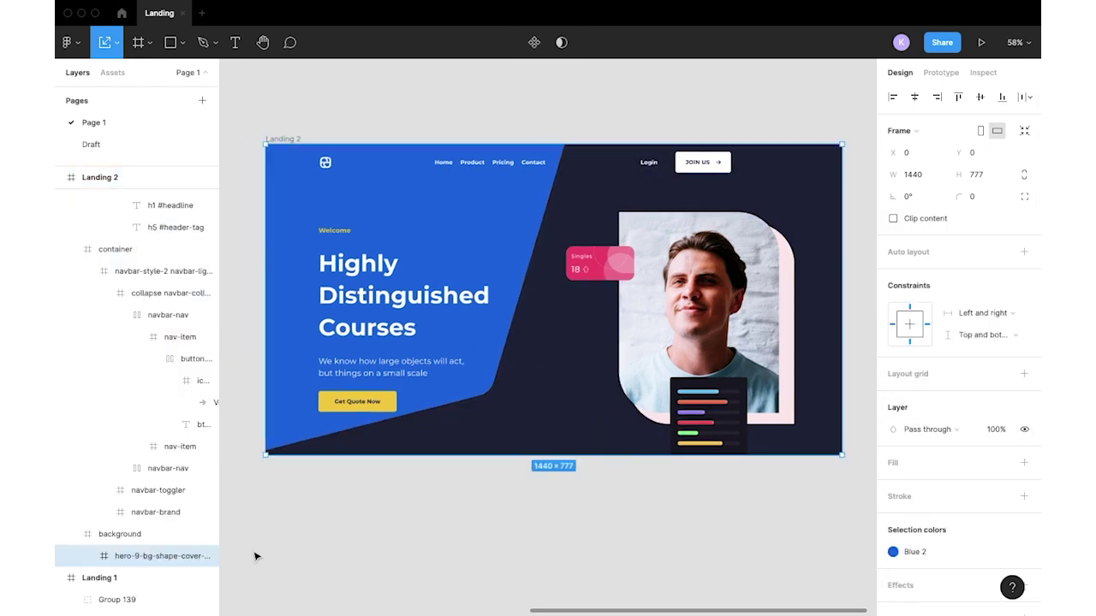
{"action": "left_click", "coordinate": [87, 560]}
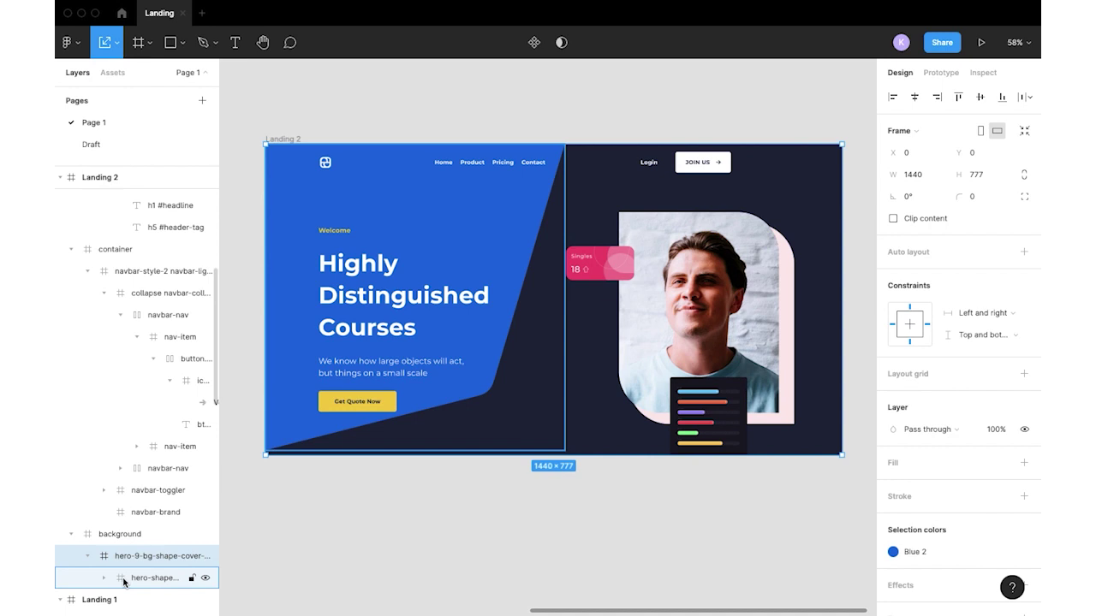
{"action": "left_click", "coordinate": [129, 579]}
{"action": "scroll", "coordinate": [924, 543], "scroll_direction": "down", "scroll_amount": 2}
{"action": "left_click", "coordinate": [922, 532]}
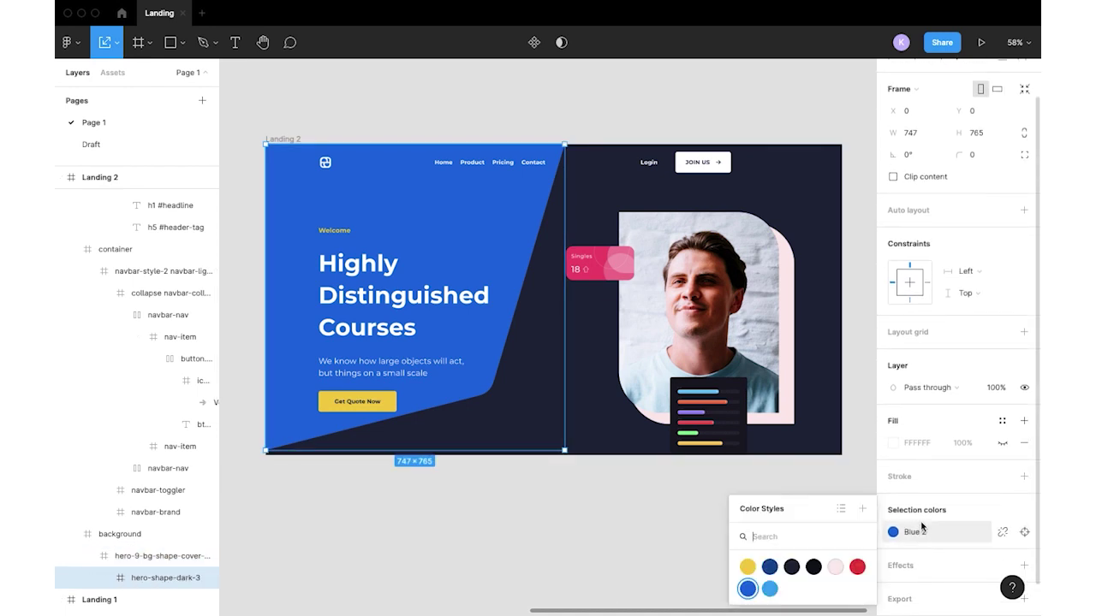
{"action": "left_click", "coordinate": [770, 566]}
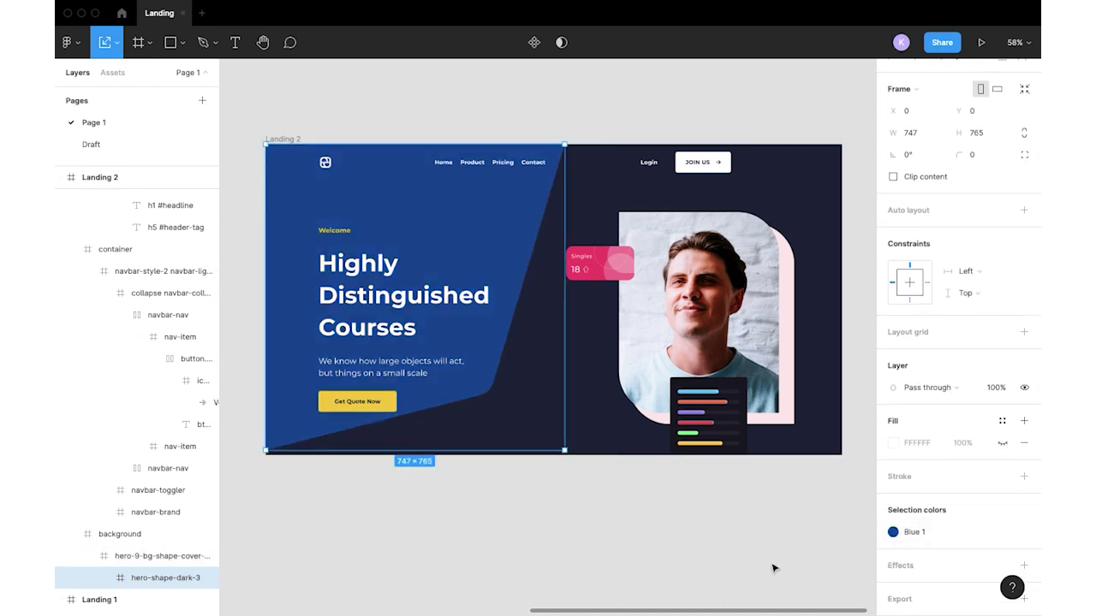
Reshape the angled hero shape 6 vector and move the headline block higher.
{"action": "double_click", "coordinate": [500, 447]}
{"action": "left_click_drag", "start_coordinate": [497, 447], "coordinate": [501, 495]}
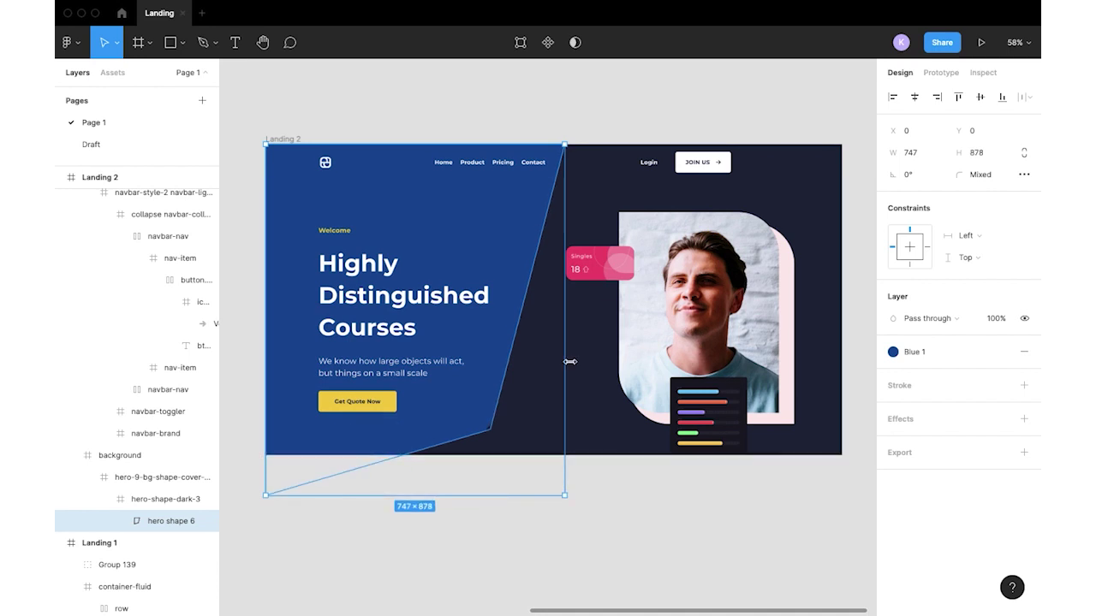
{"action": "left_click_drag", "start_coordinate": [570, 362], "coordinate": [577, 362]}
{"action": "left_click", "coordinate": [355, 330]}
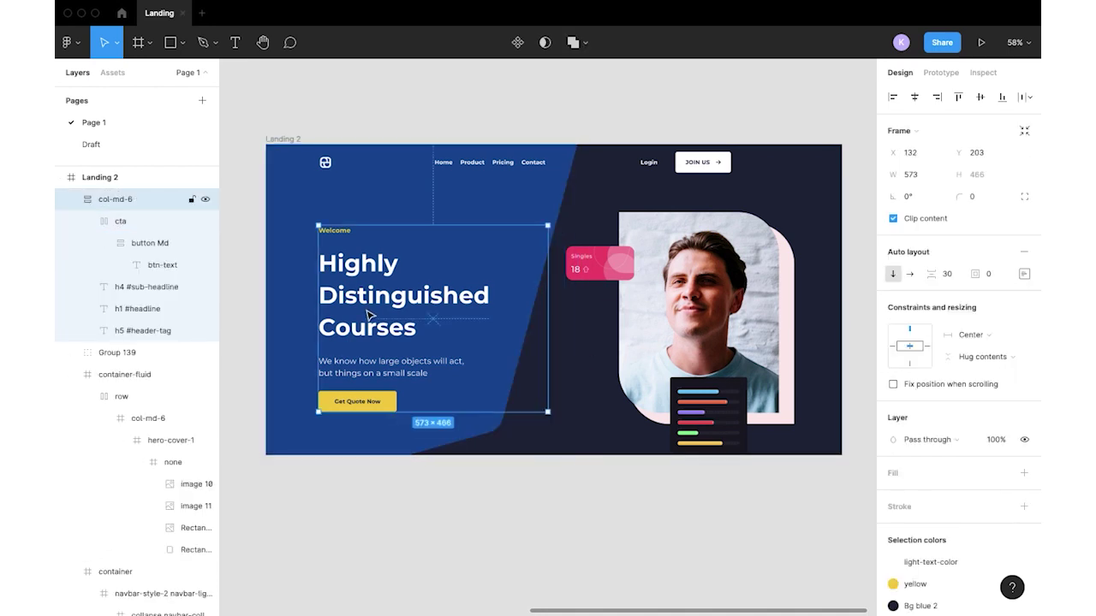
{"action": "left_click_drag", "start_coordinate": [369, 315], "coordinate": [370, 300]}
Shrink the photo group with the Scale tool to 475×505 and reposition it.
{"action": "scroll", "coordinate": [370, 299], "scroll_direction": "right", "scroll_amount": 2}
{"action": "left_click", "coordinate": [734, 266], "text": "super"}
{"action": "key", "text": "k"}
{"action": "left_click_drag", "start_coordinate": [746, 217], "coordinate": [733, 242]}
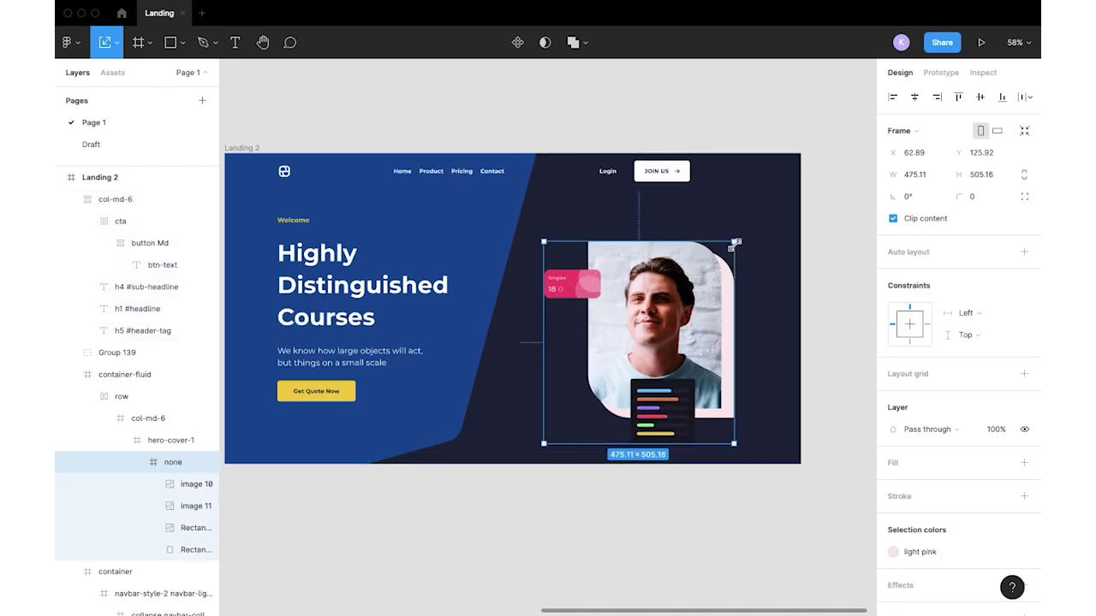
{"action": "left_click_drag", "start_coordinate": [681, 317], "coordinate": [689, 315]}
{"action": "left_click", "coordinate": [692, 525]}
{"action": "scroll", "coordinate": [663, 526], "scroll_direction": "left", "scroll_amount": 2}
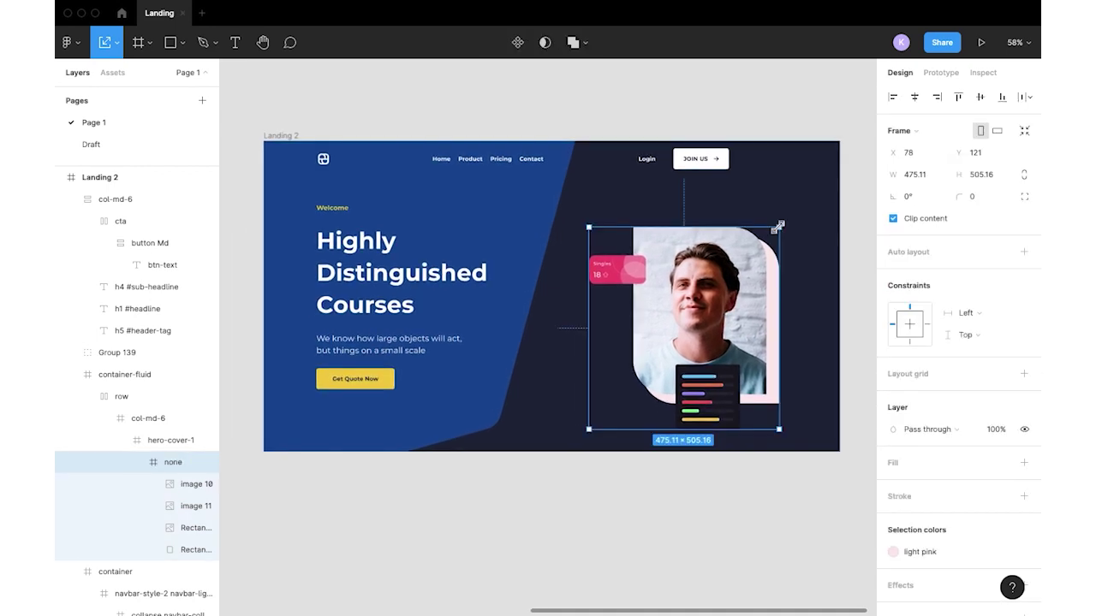
{"action": "left_click_drag", "start_coordinate": [777, 225], "coordinate": [773, 231]}
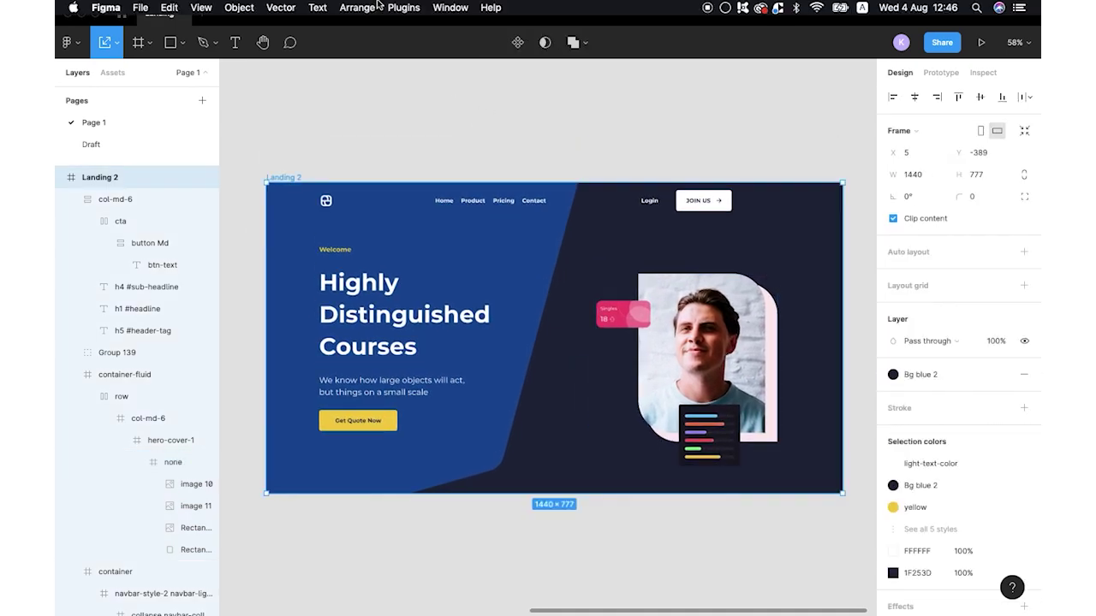
Run Attention Insight's Analyze Design on Landing 2, scoring 79% optimal clarity.
{"action": "left_click", "coordinate": [395, 10]}
{"action": "mouse_move", "coordinate": [479, 24]}
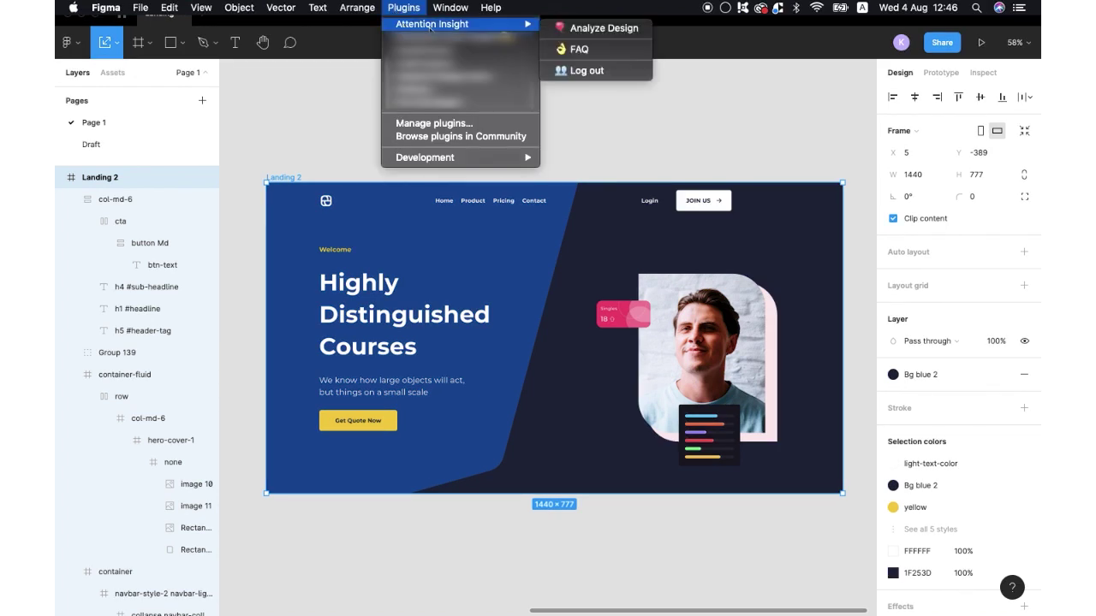
{"action": "left_click", "coordinate": [596, 28]}
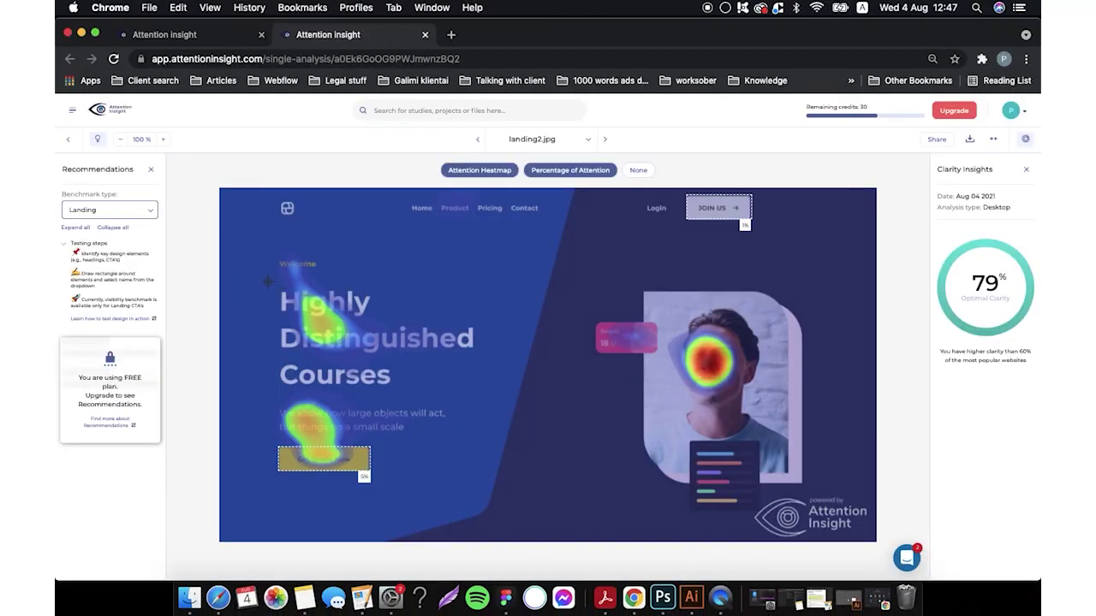
Outline the heading (34%), subheading as 'btn' (12%) and photo as 'person' (22%) on landing2.
{"action": "left_click_drag", "start_coordinate": [267, 281], "coordinate": [499, 391]}
{"action": "left_click", "coordinate": [389, 460]}
{"action": "left_click_drag", "start_coordinate": [276, 404], "coordinate": [471, 436]}
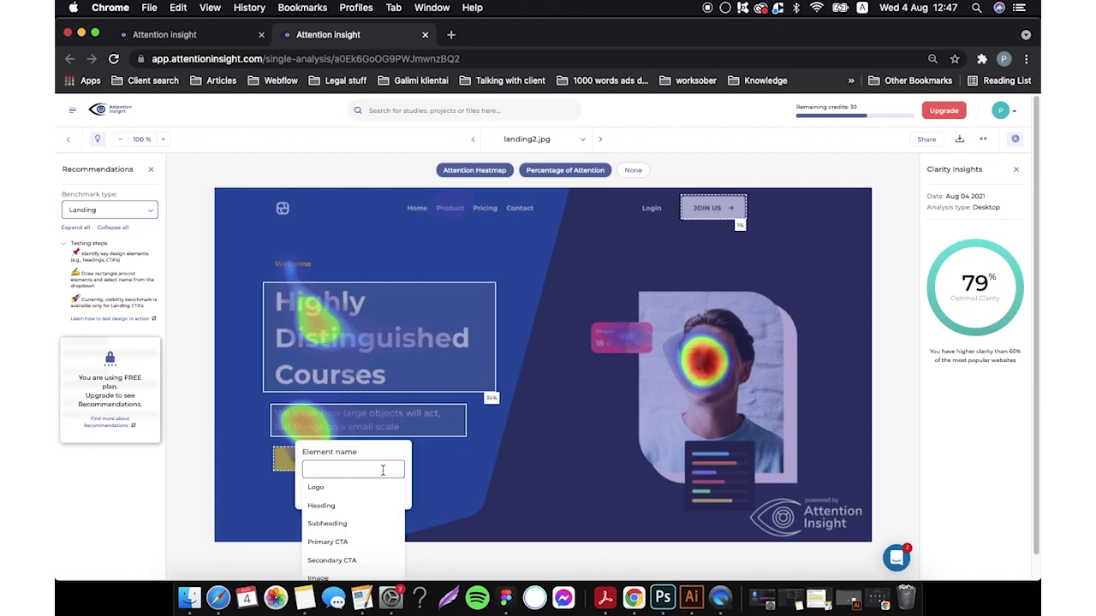
{"action": "type", "text": "btn"}
{"action": "key", "text": "Return"}
{"action": "left_click_drag", "start_coordinate": [626, 280], "coordinate": [819, 492]}
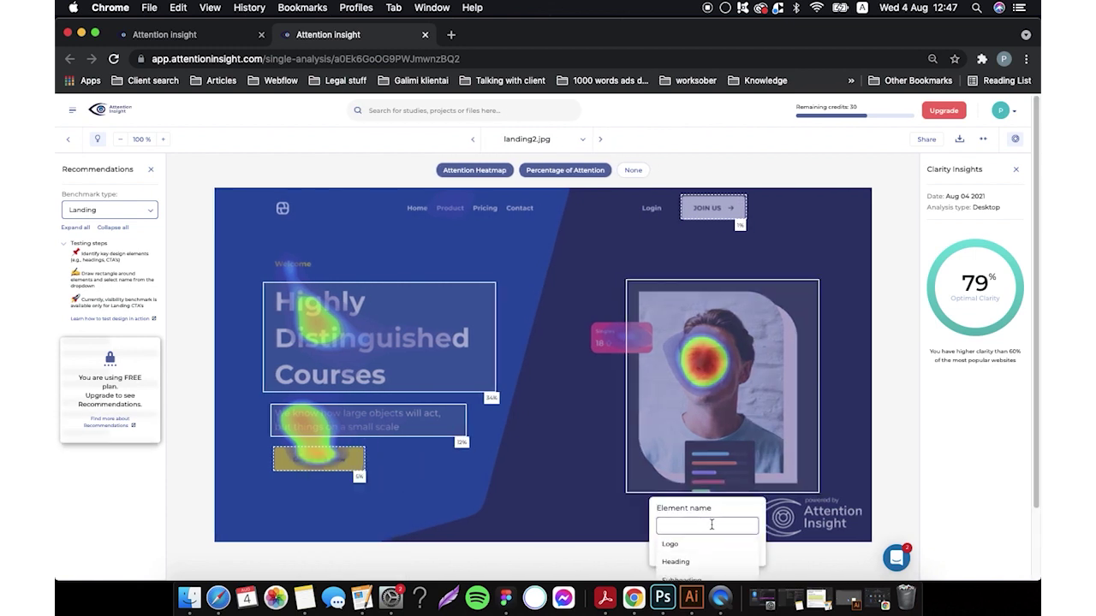
{"action": "type", "text": "person"}
{"action": "key", "text": "Return"}
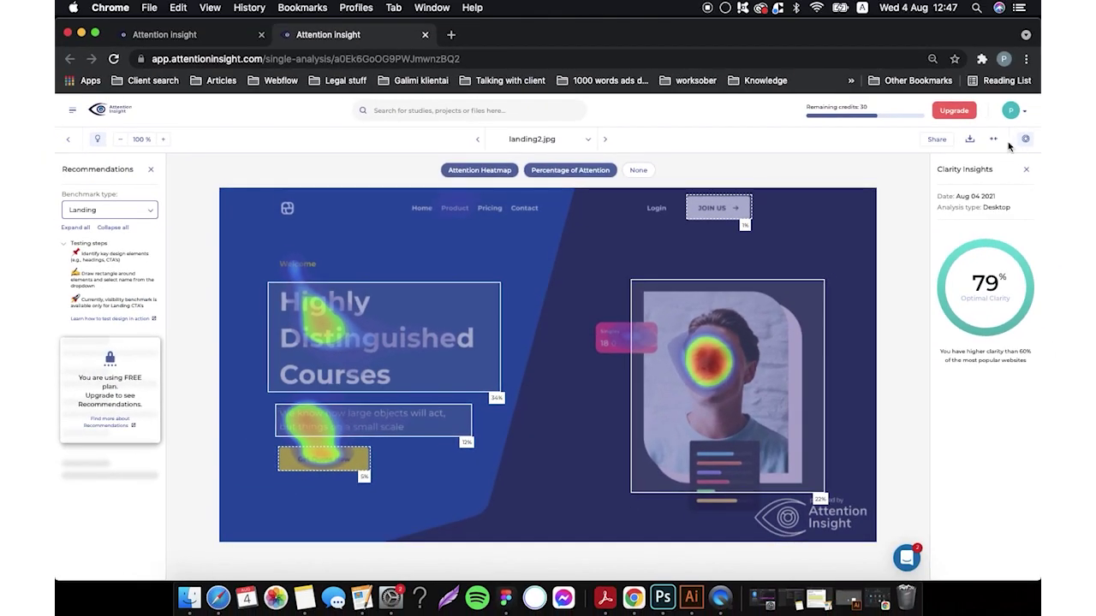
Start a new comparison from the landing2.jpg analysis.
{"action": "left_click", "coordinate": [995, 141]}
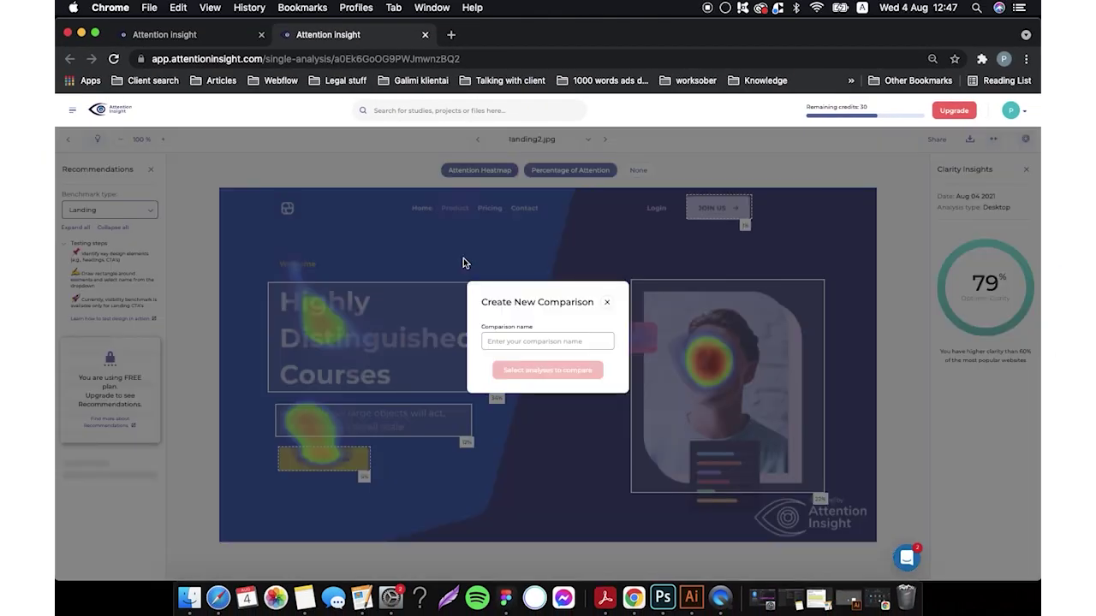